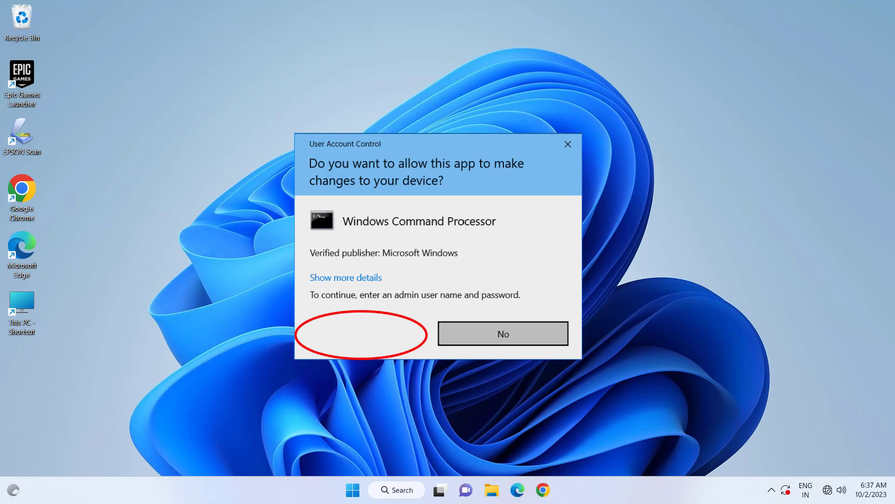
Dismiss the User Account Control prompt for Windows Command Processor without approving it
key("Escape")
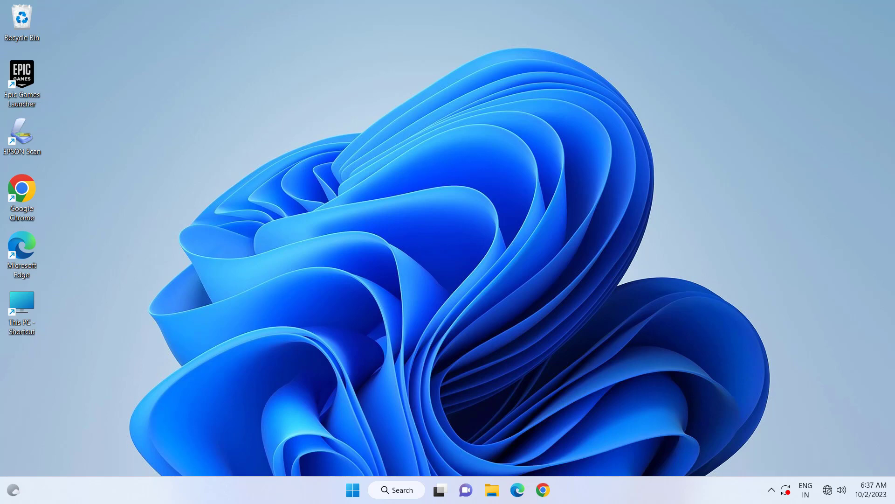
Shift-restart the PC from the Start menu's power options to reach the recovery environment
left_click(353, 489)
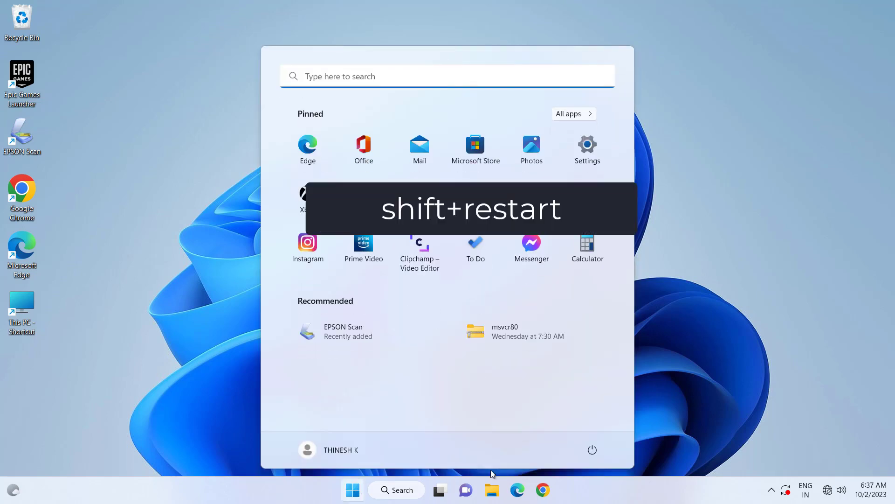
left_click(593, 450)
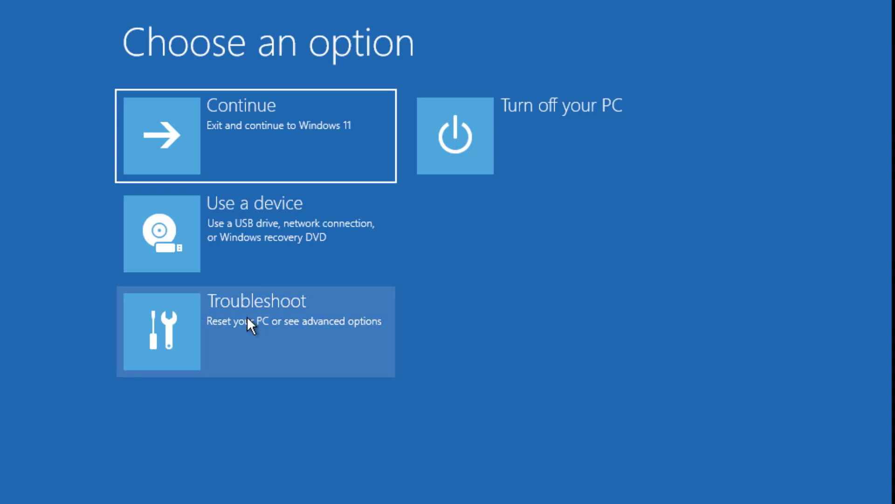
Go through Troubleshoot > Advanced options > Startup Settings to reboot into Safe Mode
left_click(275, 320)
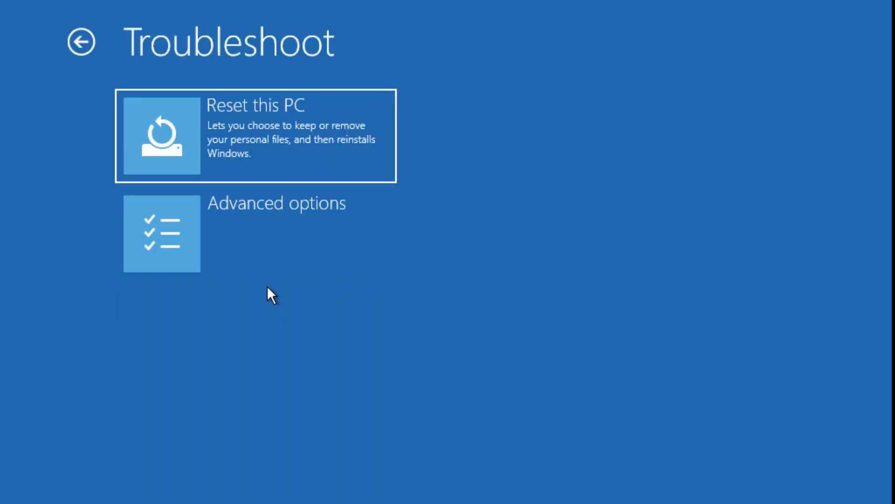
left_click(284, 220)
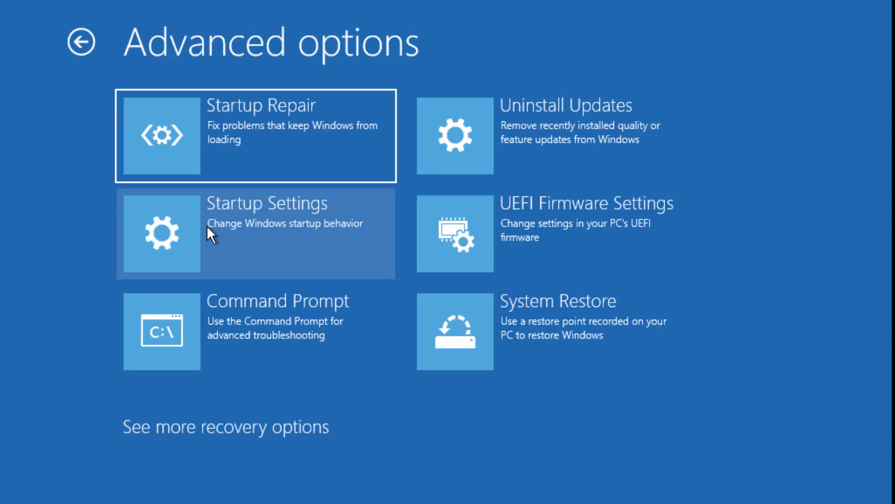
left_click(262, 205)
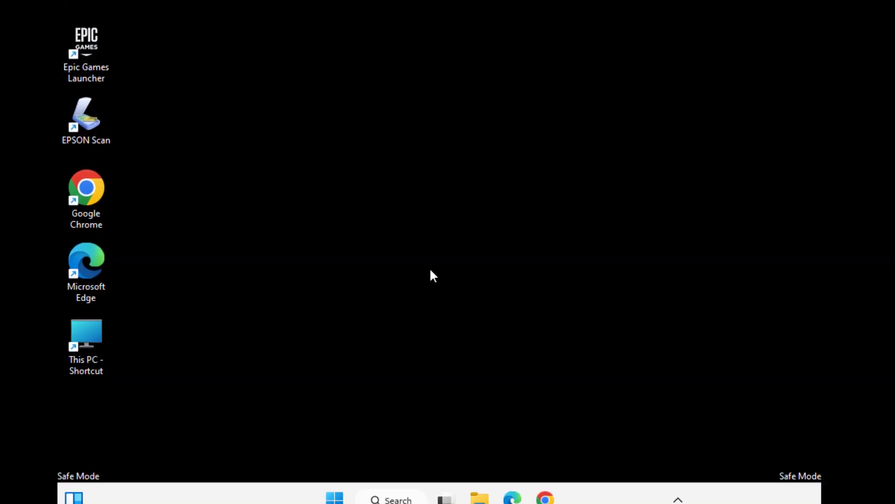
left_click(331, 486)
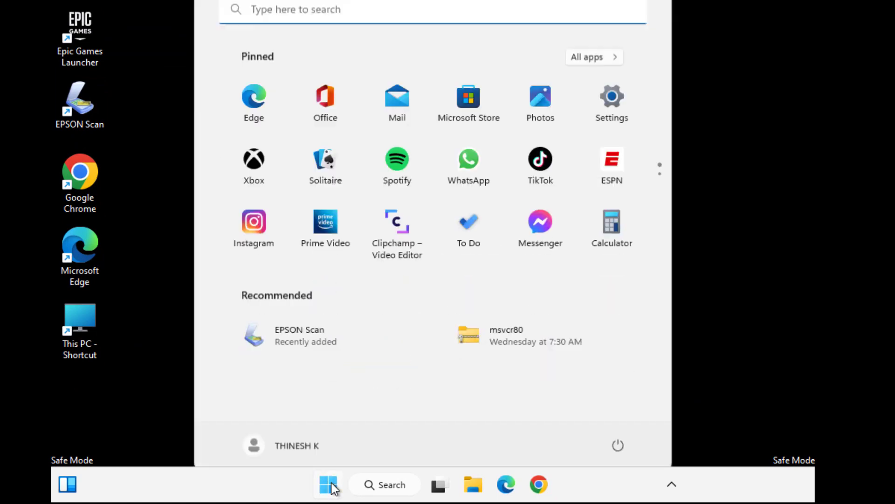
left_click(299, 432)
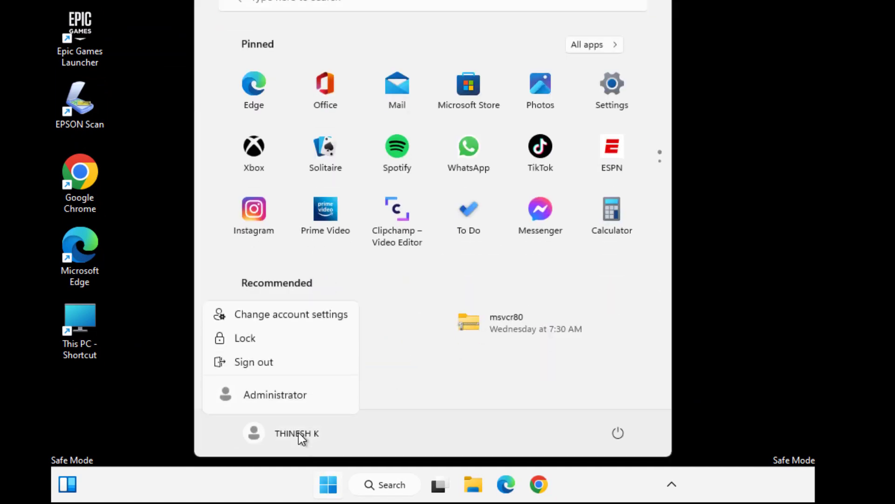
left_click(276, 400)
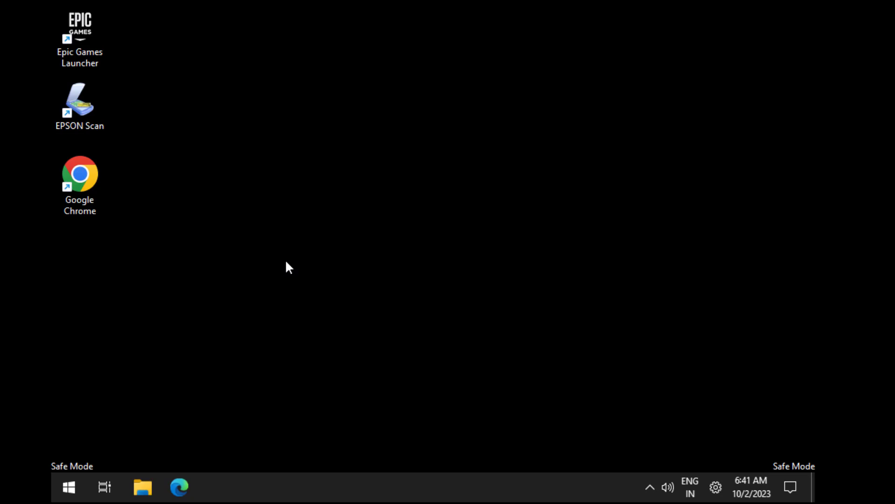
Launch Computer Management by running compmgmt.msc from the Run dialog
key("super+r")
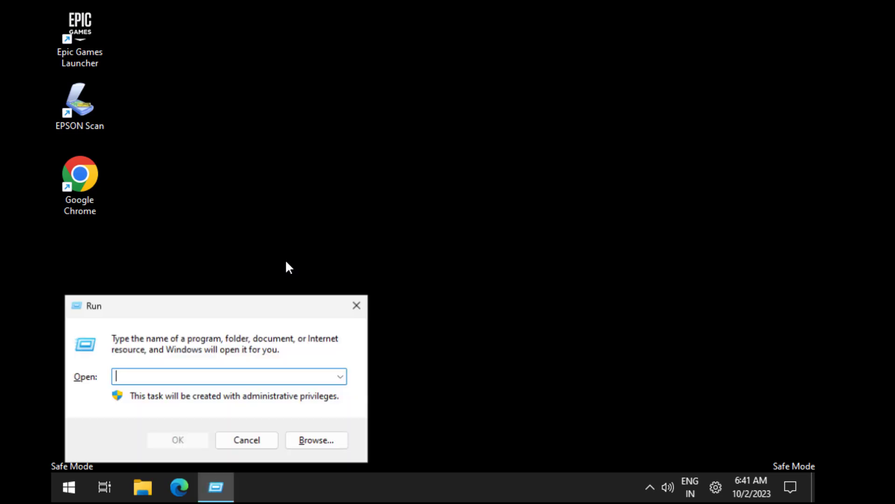
left_click_drag(285, 304, 510, 103)
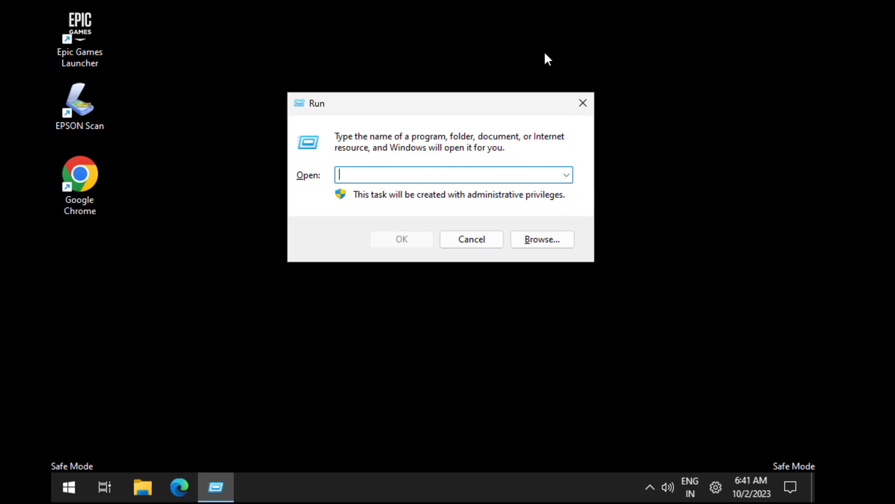
type("com")
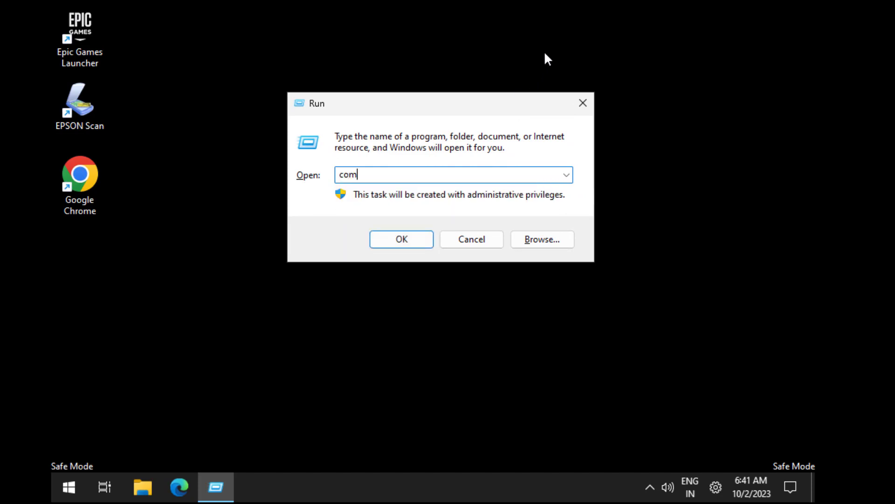
type("p")
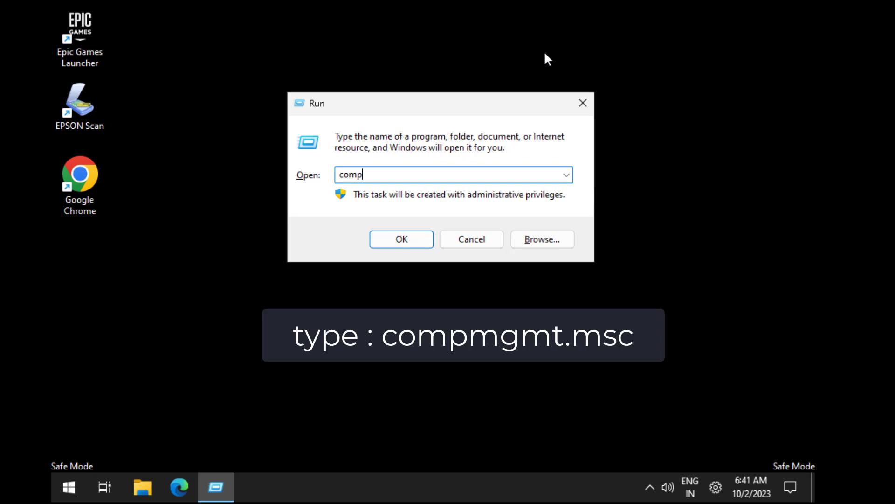
type("mgmt.msc")
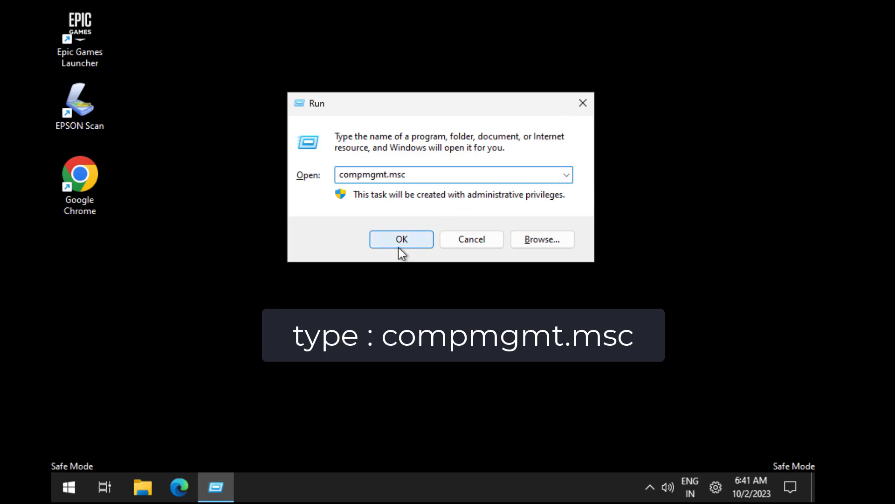
left_click(409, 243)
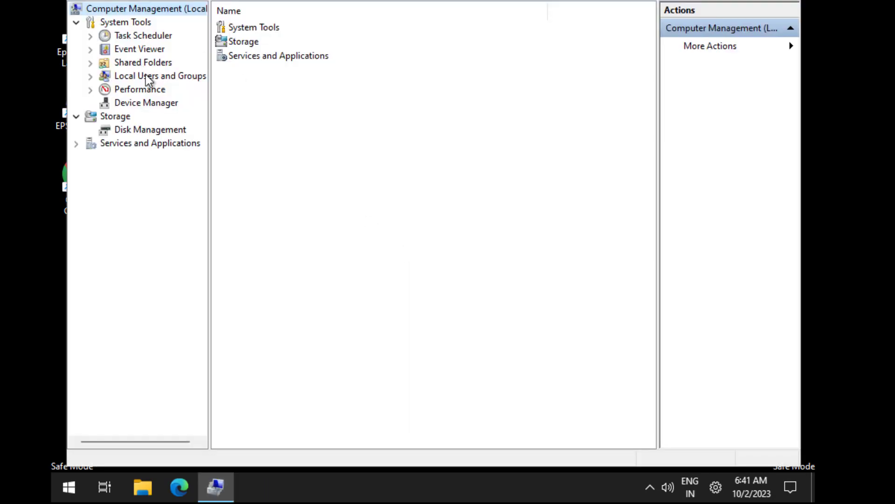
Open theo's Properties under Local Users and Groups > Users and start adding a Member Of group
left_click(91, 78)
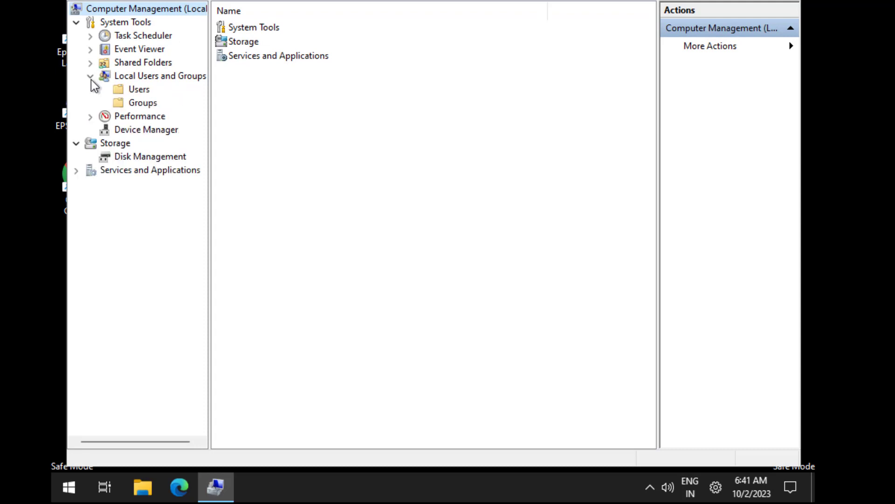
left_click(139, 90)
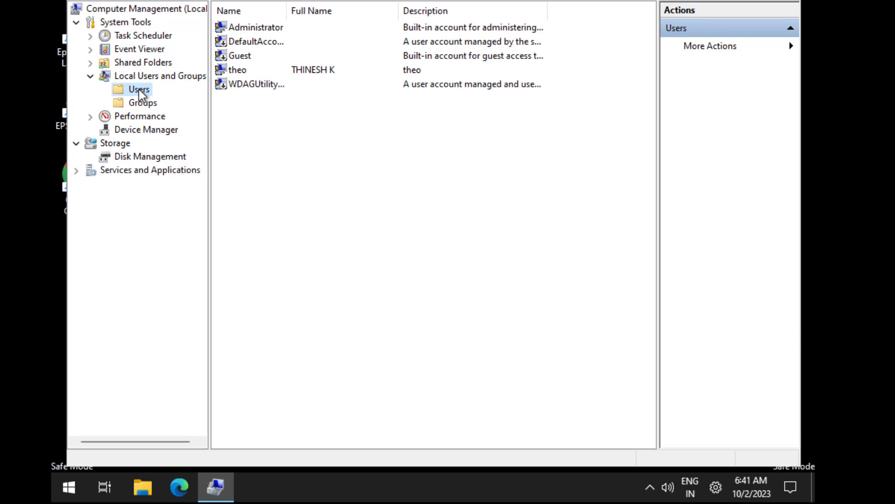
left_click(261, 69)
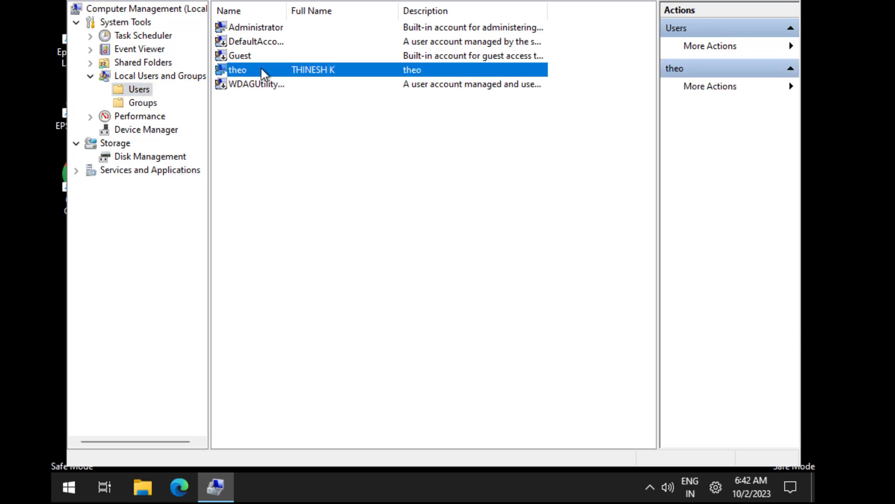
right_click(261, 69)
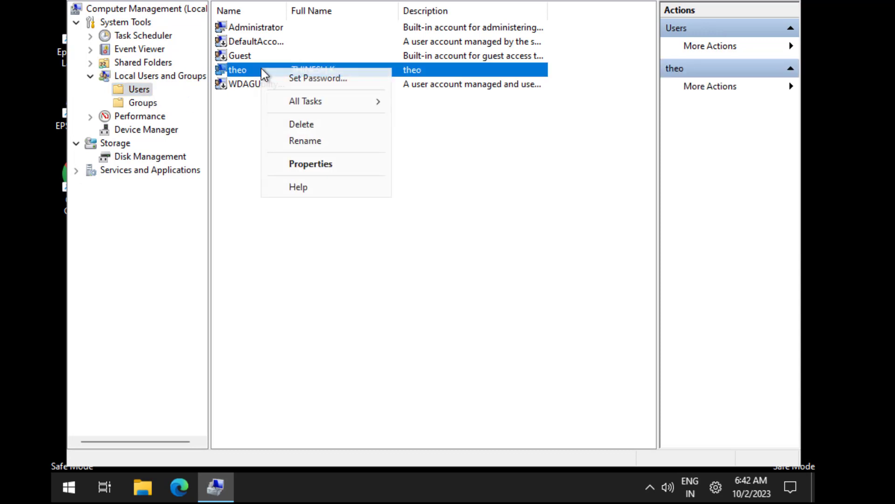
left_click(334, 166)
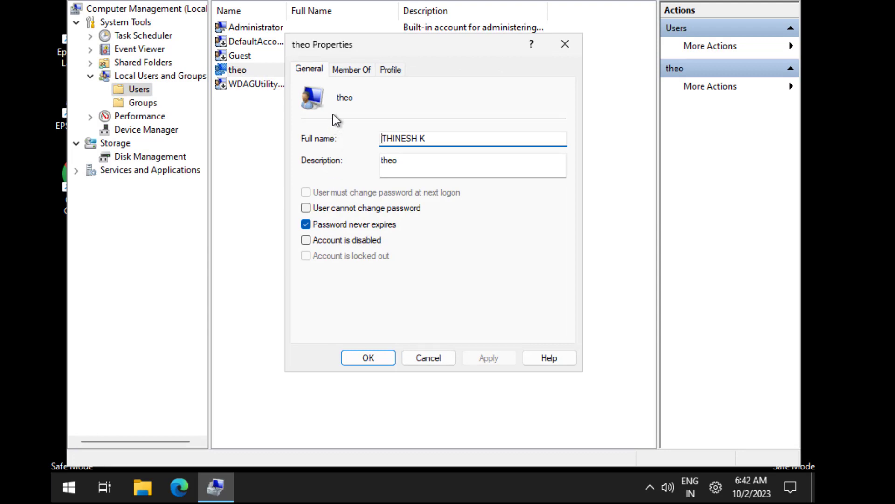
left_click(354, 69)
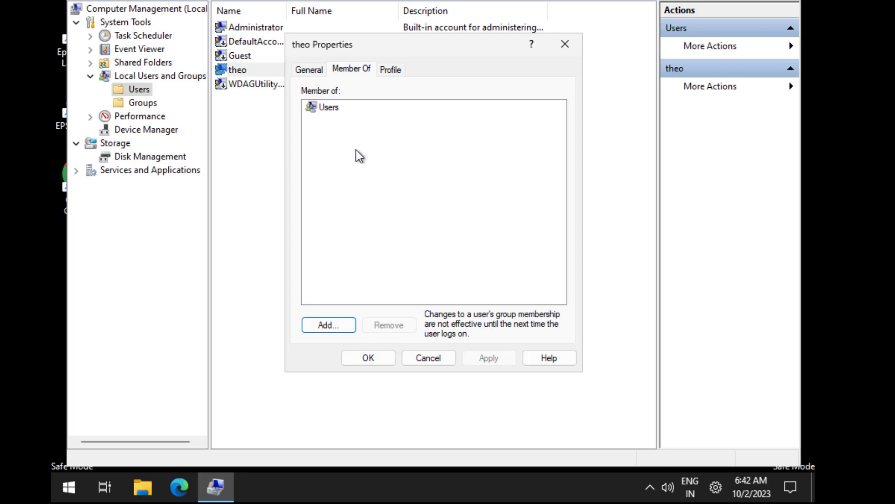
left_click(327, 324)
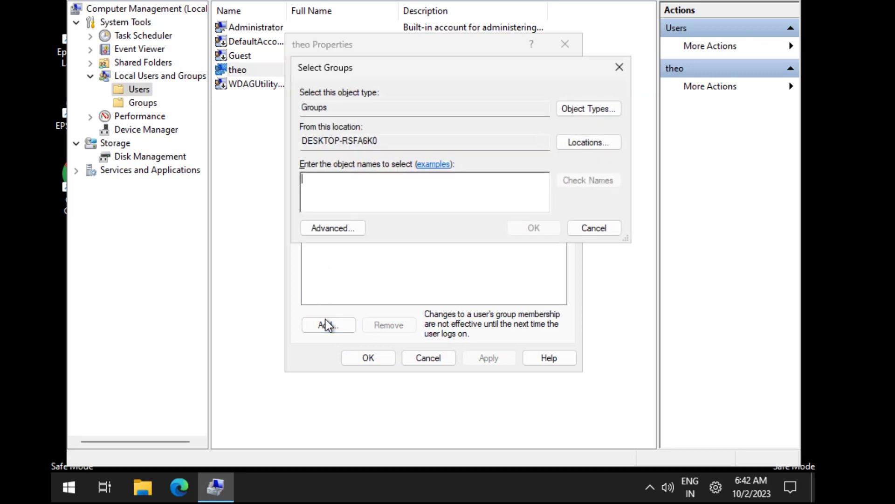
Search all local groups with Advanced > Find Now and pick Administrators
left_click(343, 227)
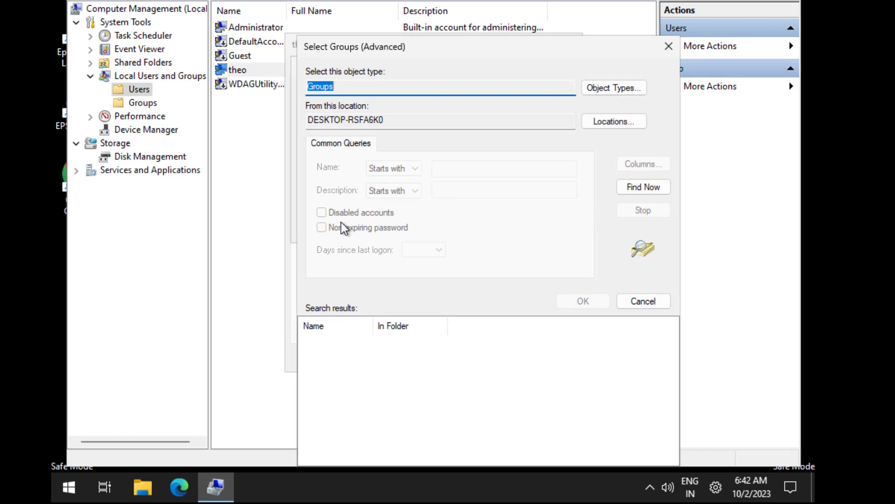
left_click(650, 188)
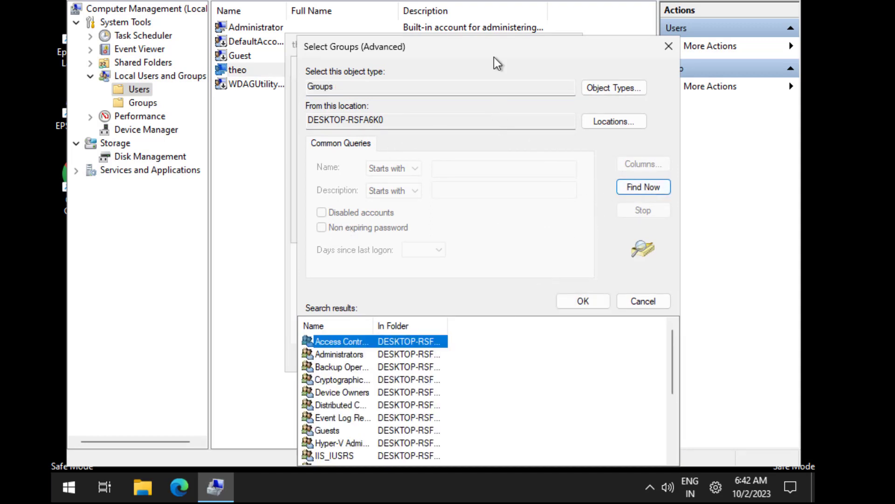
left_click_drag(497, 63, 495, 0)
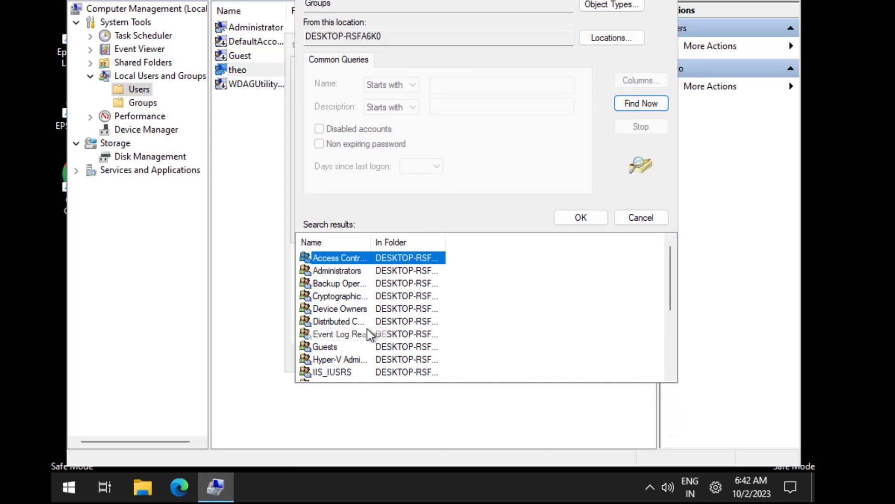
left_click(364, 271)
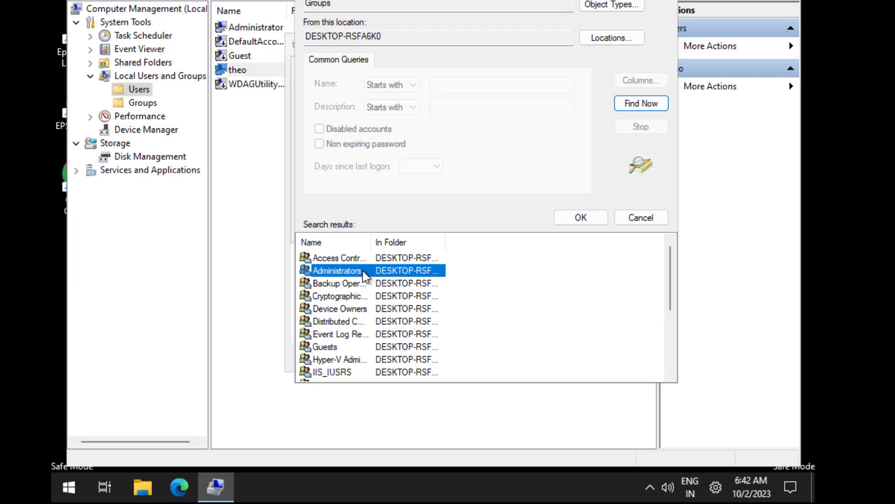
left_click(568, 222)
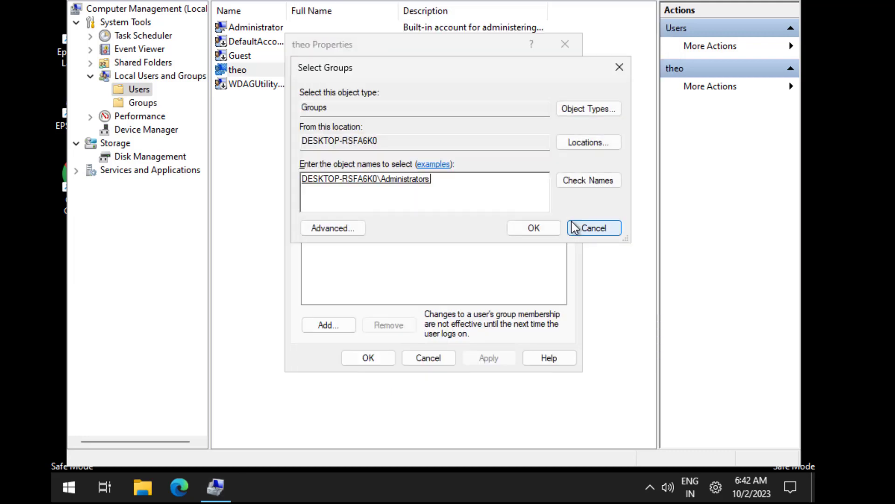
Apply and save theo's Administrators membership, then close Computer Management with Alt+F4
left_click(534, 228)
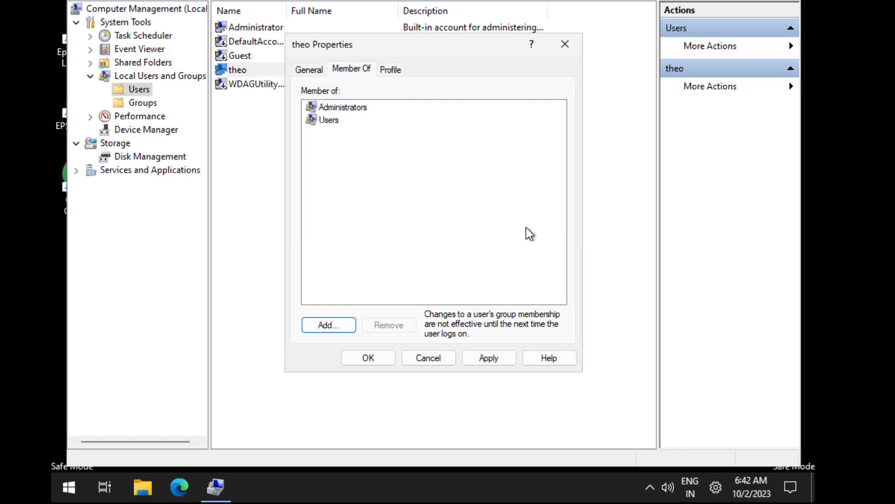
left_click(491, 359)
left_click(366, 359)
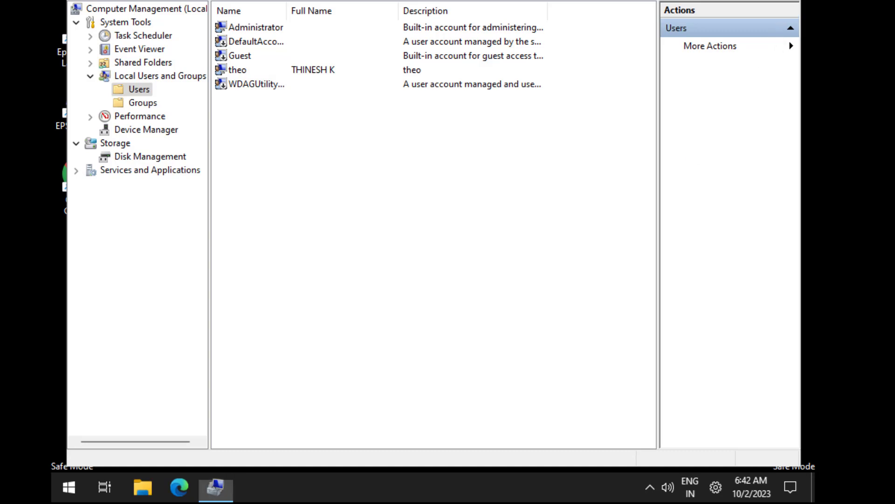
key("alt+F4")
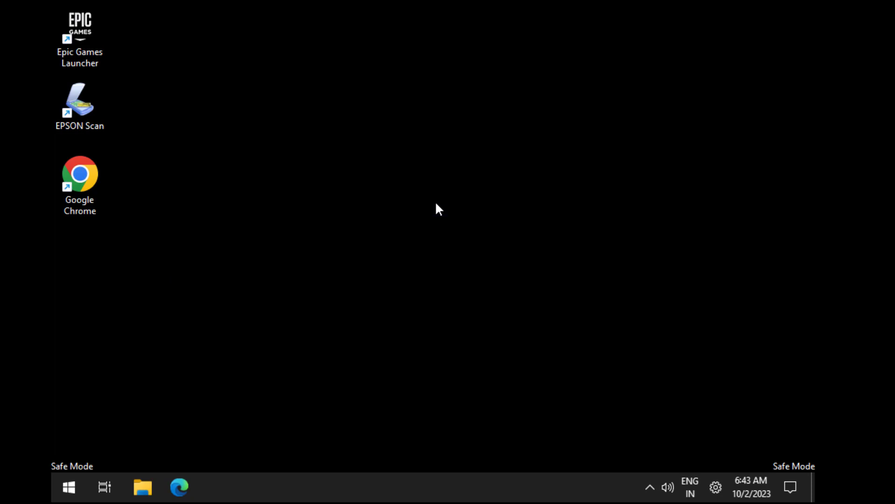
Choose Restart from the power menu on the Ctrl+Alt+Del security screen
key("ctrl+alt+Delete")
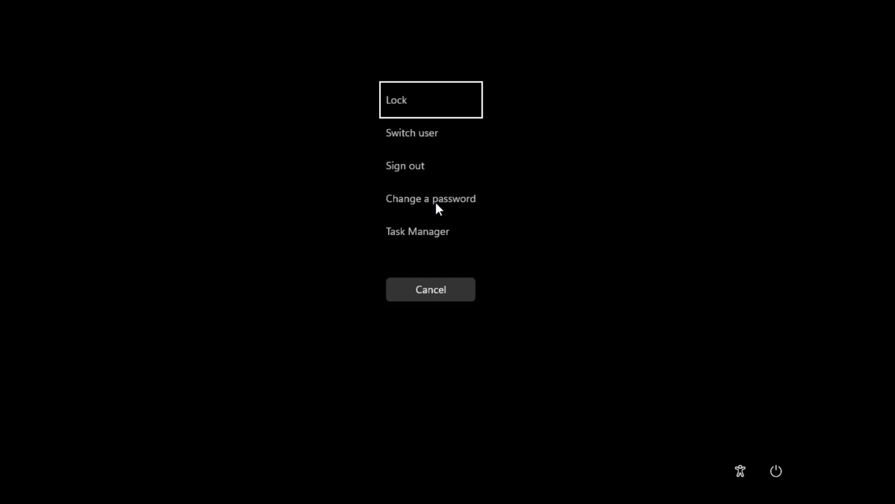
left_click(777, 470)
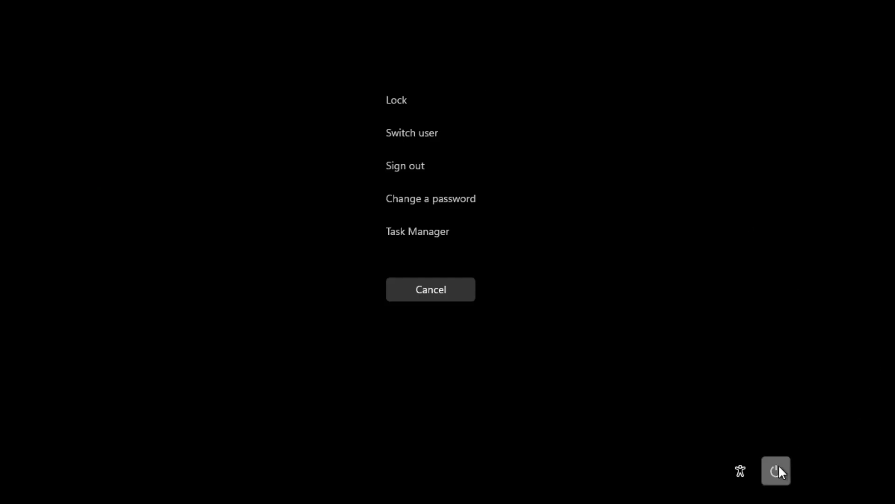
left_click(775, 438)
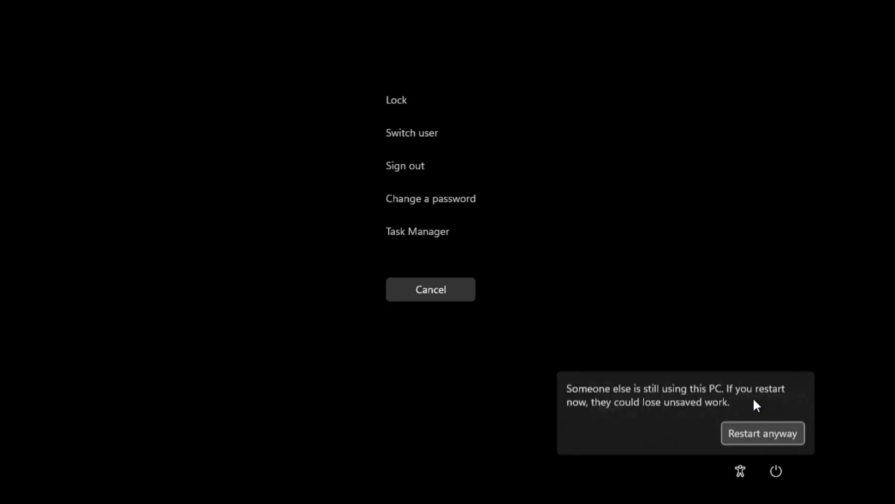